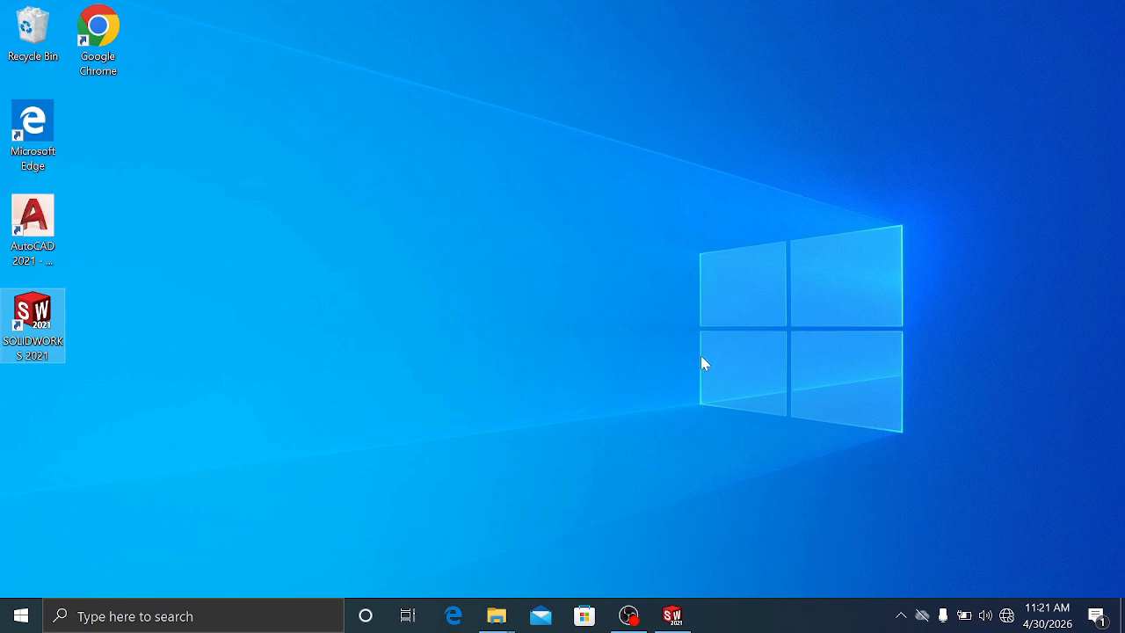
Launch SOLIDWORKS 2021 from the desktop and create a new part document
right_click(33, 352)
left_click(73, 238)
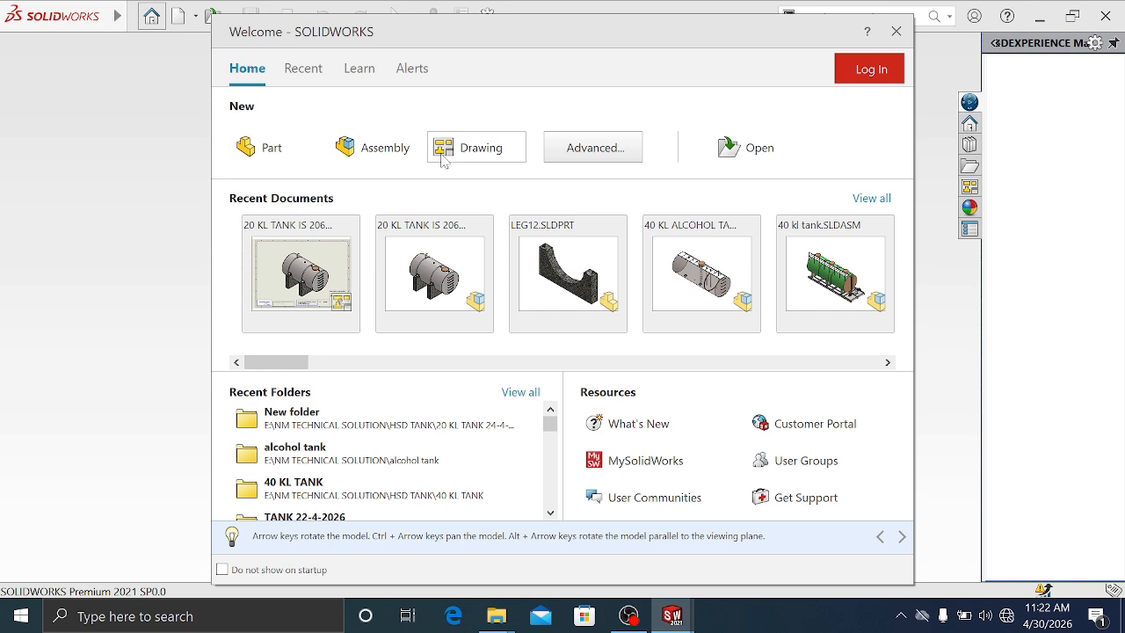
left_click(278, 148)
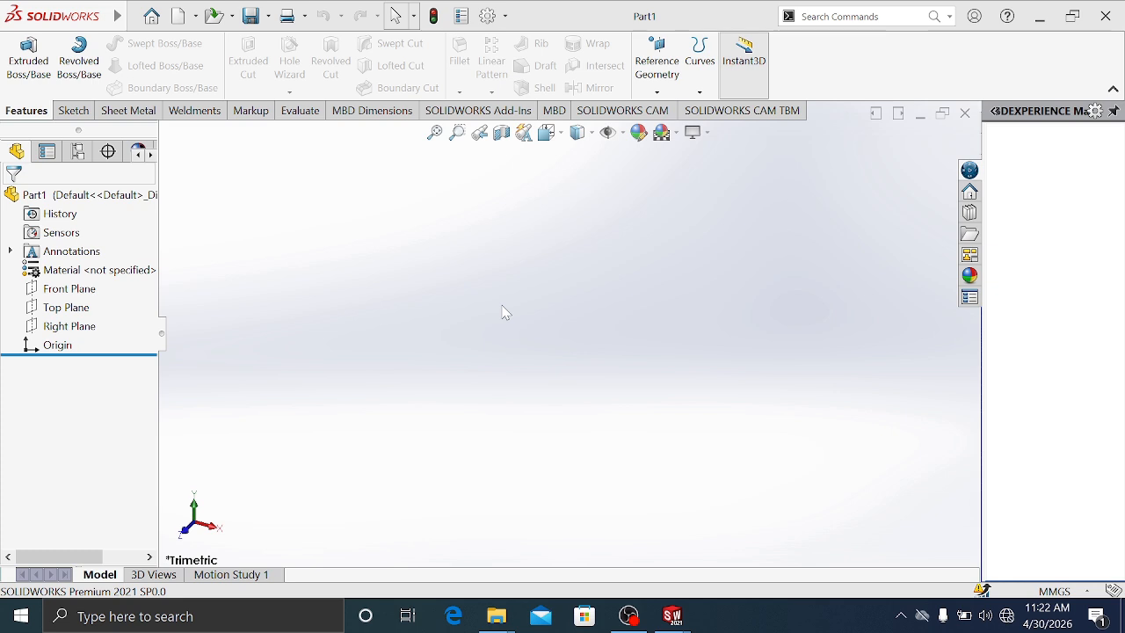
Set the document units to MMGS (millimeter, gram, second) and start a sketch on the Front Plane
left_click(1076, 594)
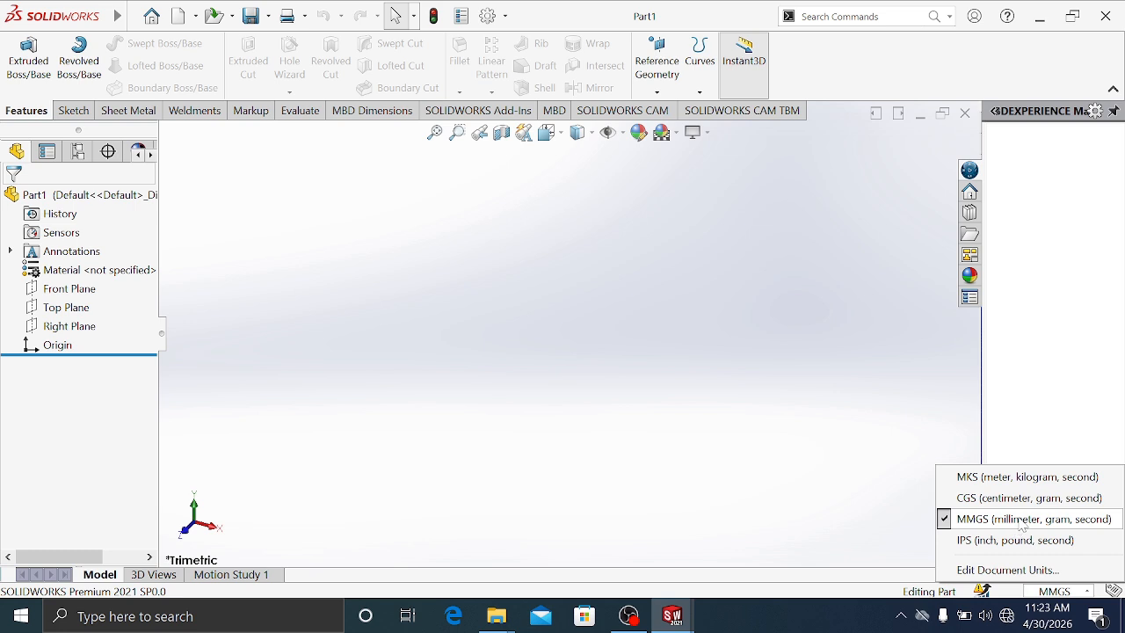
left_click(1024, 520)
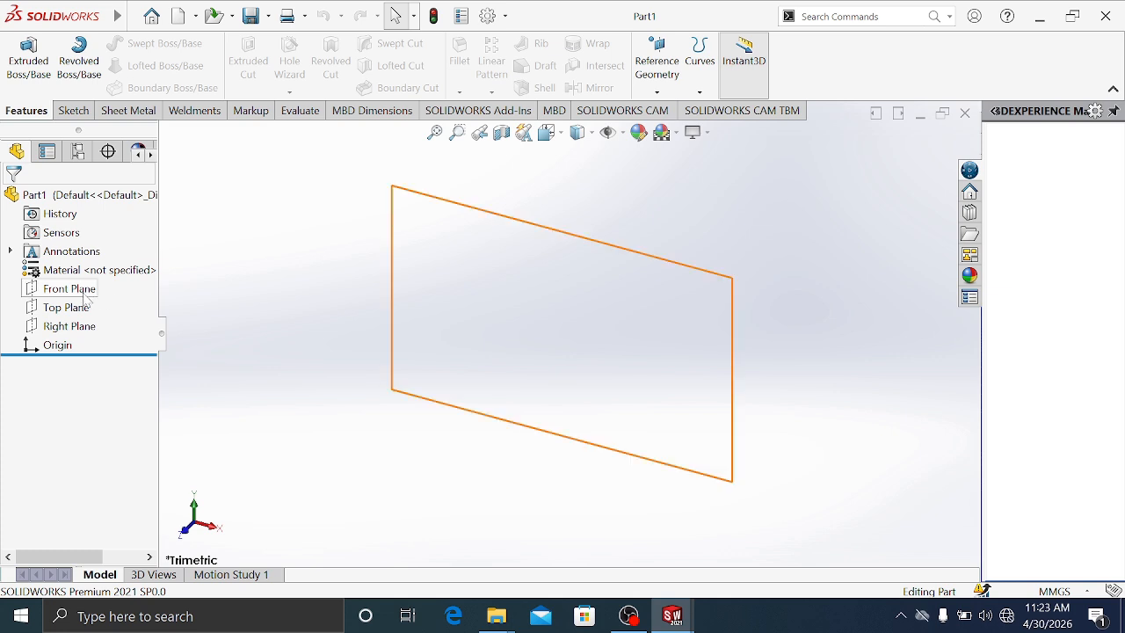
left_click(84, 294)
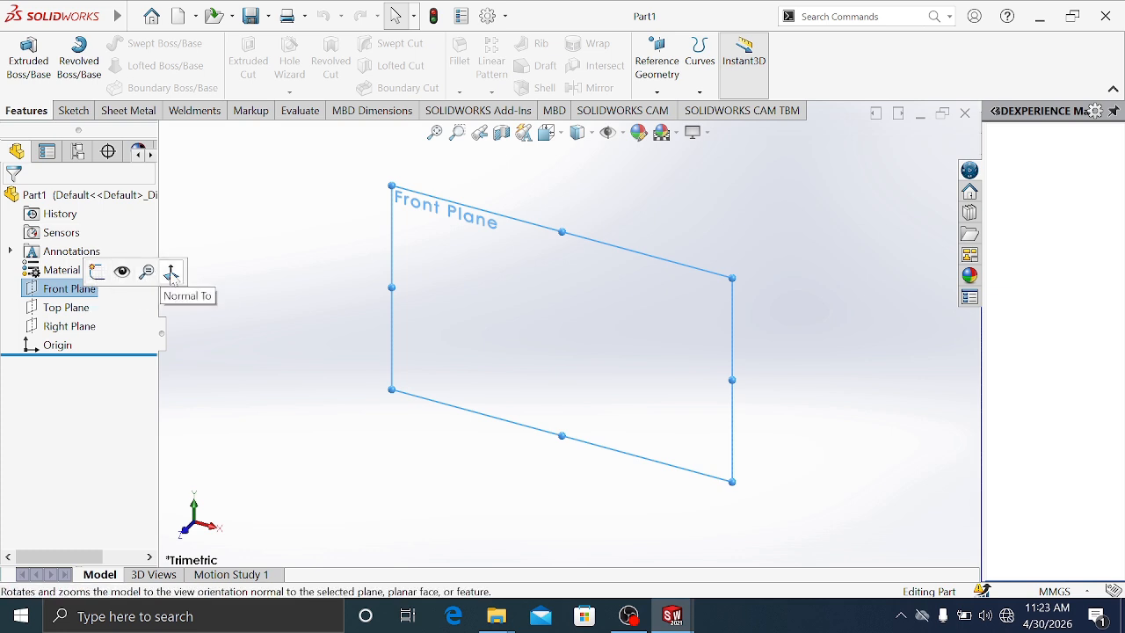
left_click(101, 274)
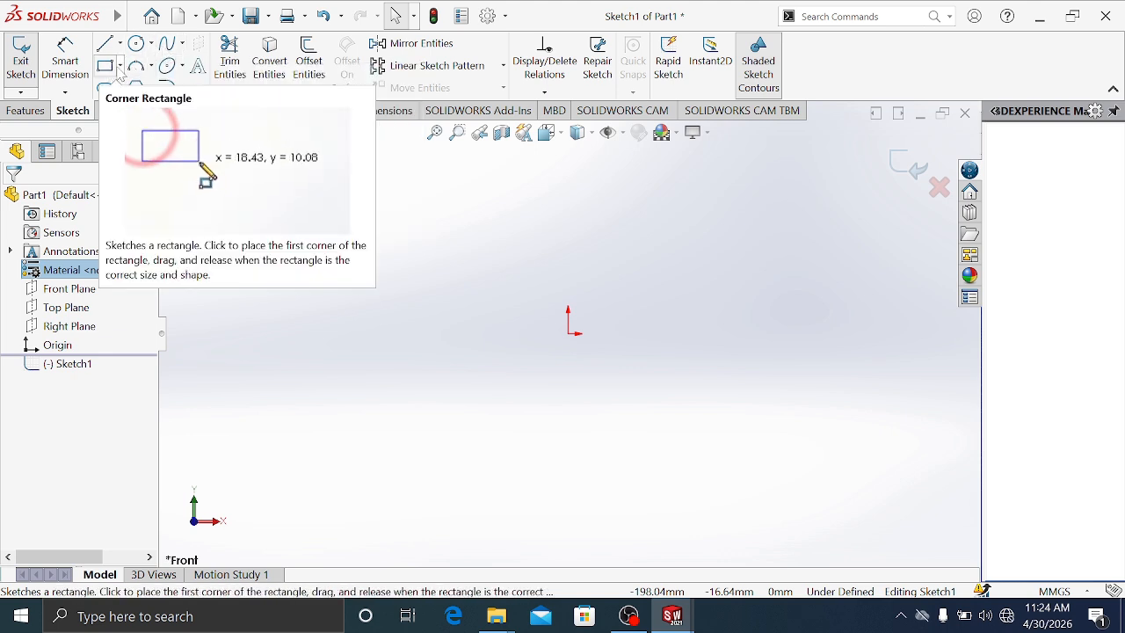
left_click(120, 67)
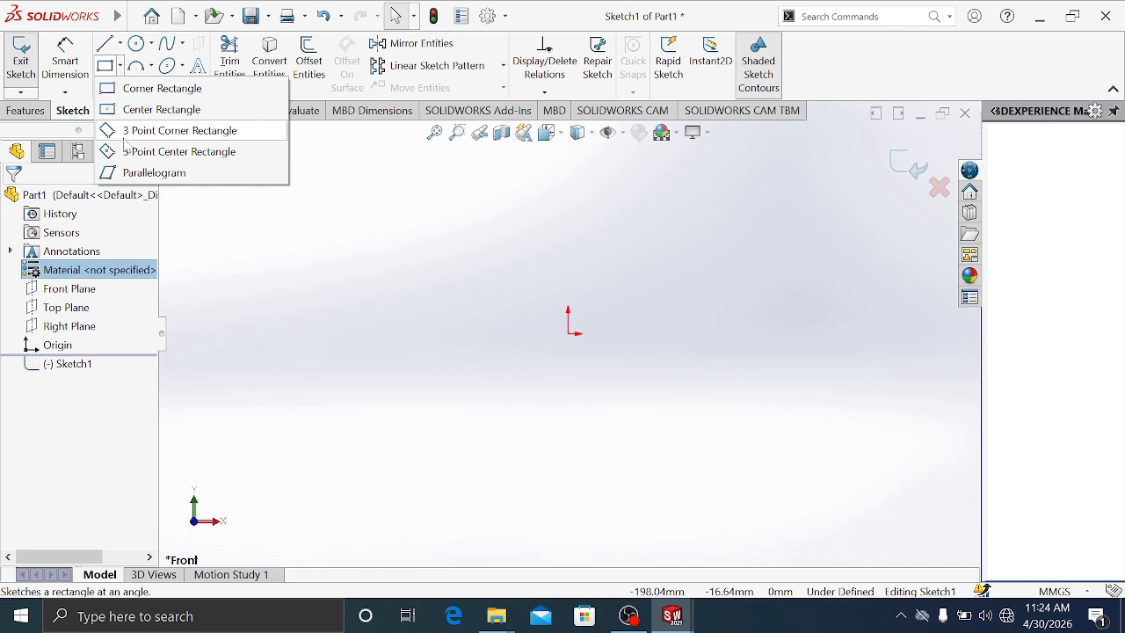
left_click(149, 67)
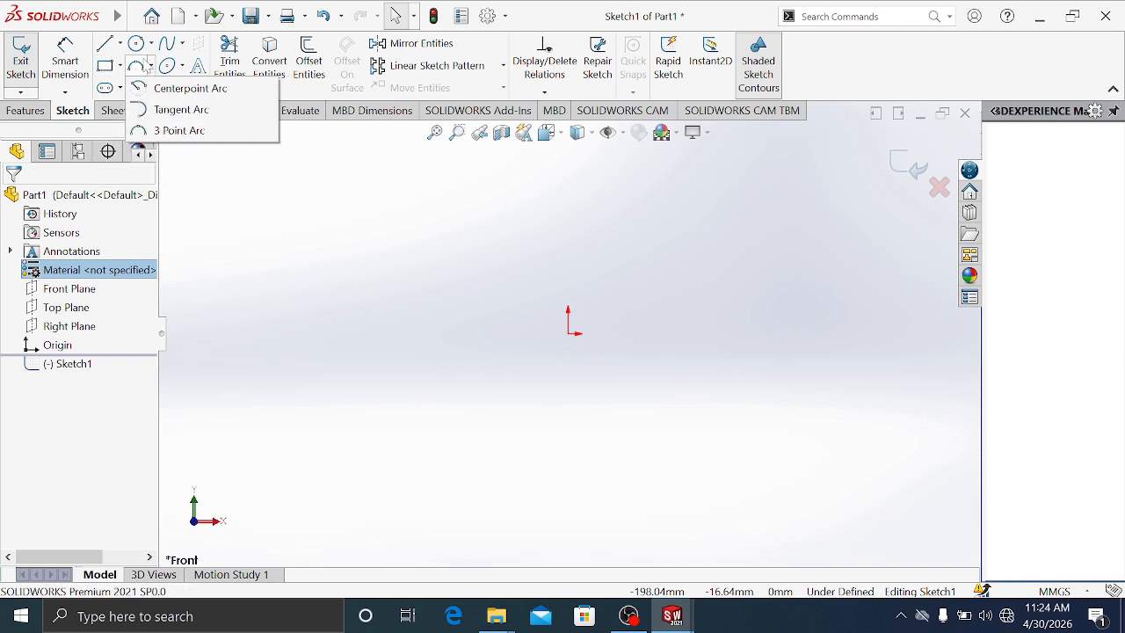
left_click(171, 68)
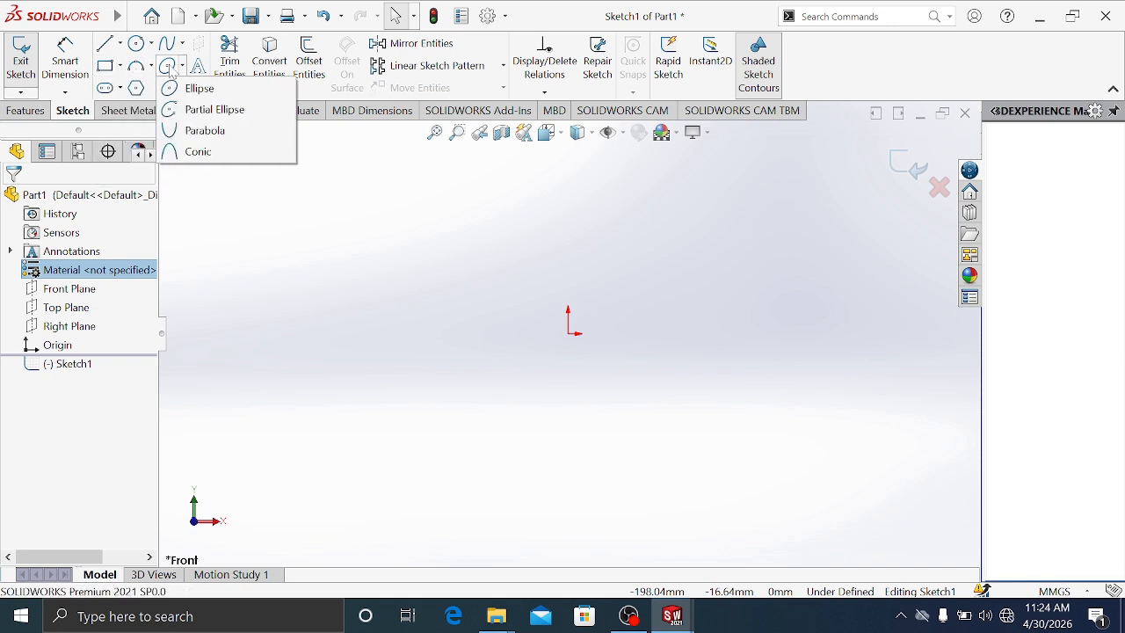
left_click(119, 89)
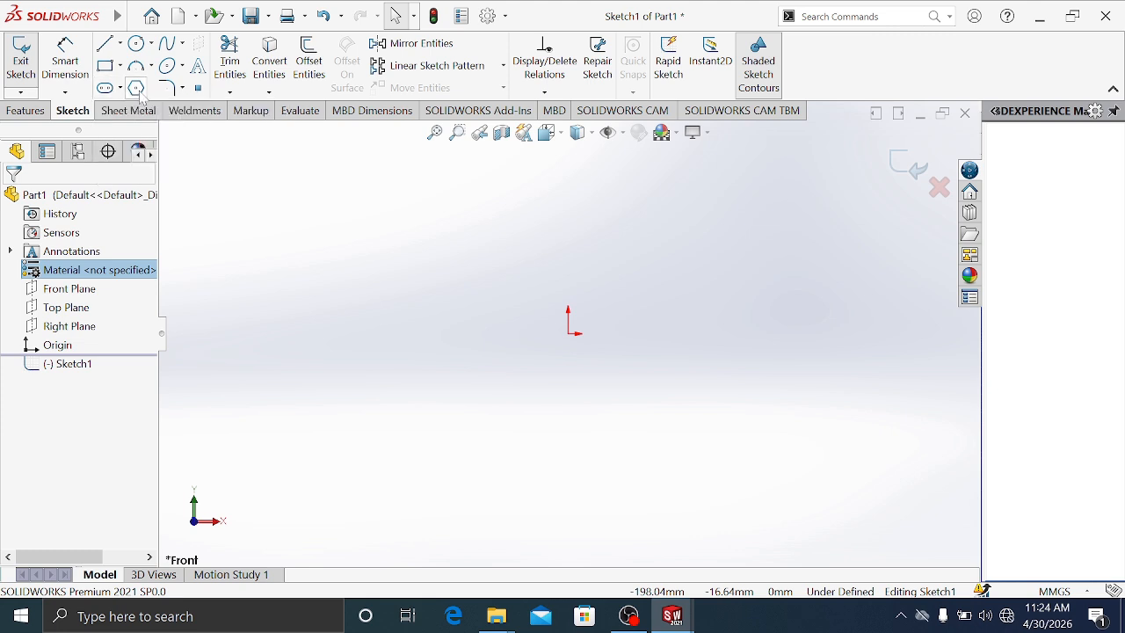
left_click(180, 89)
Sketch a horizontal line about 148 mm long from the origin in the positive X direction
left_click(103, 50)
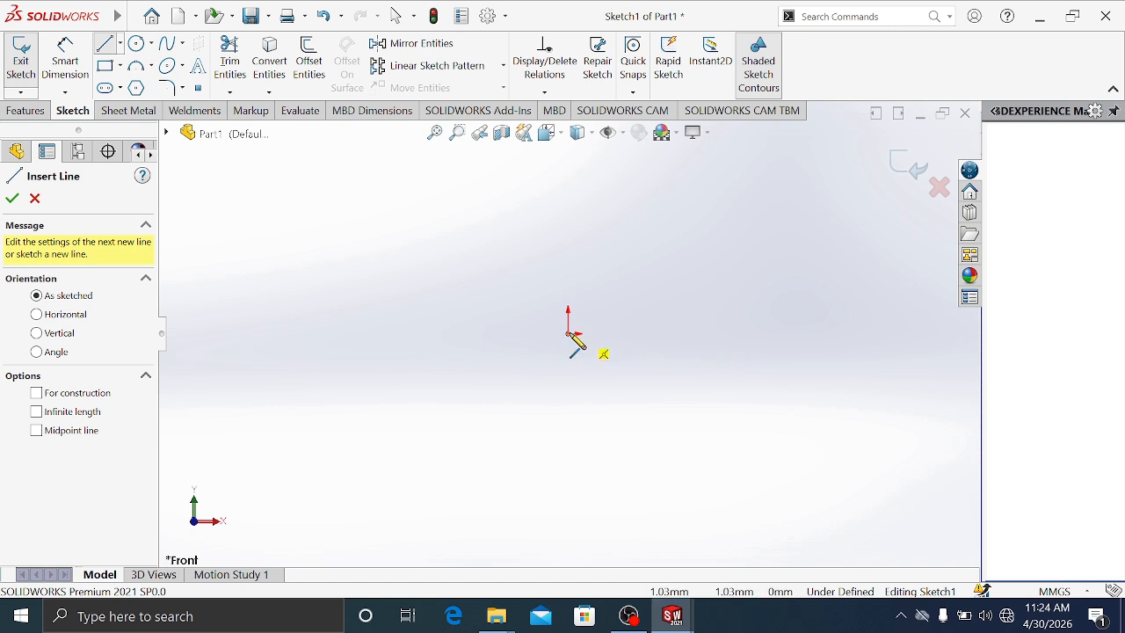
left_click(568, 332)
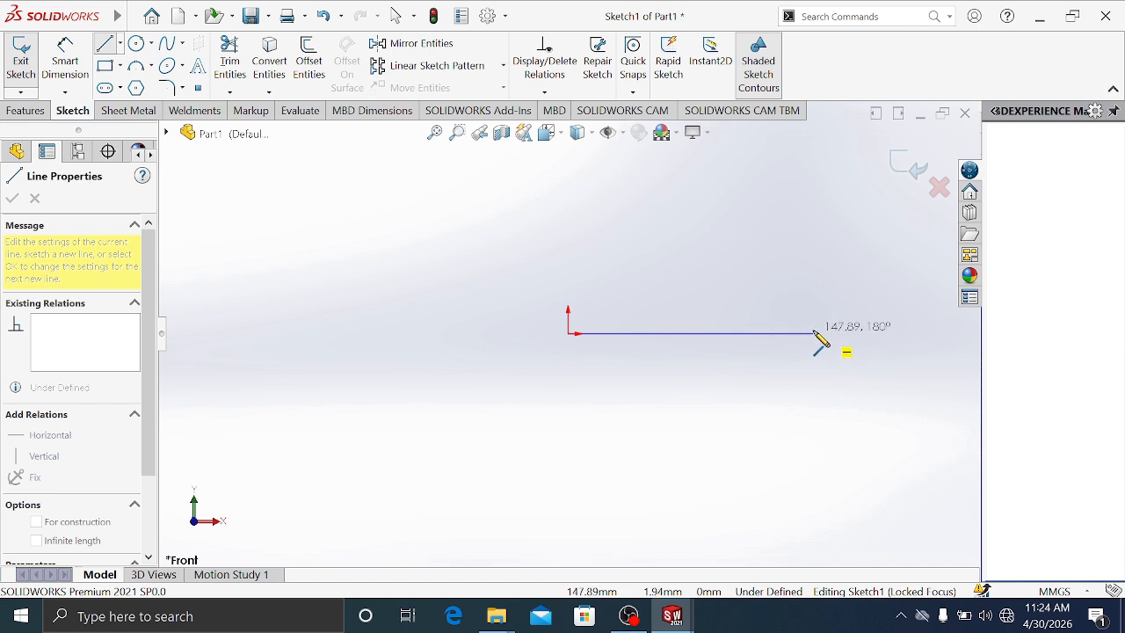
left_click(815, 333)
right_click(821, 343)
left_click(845, 342)
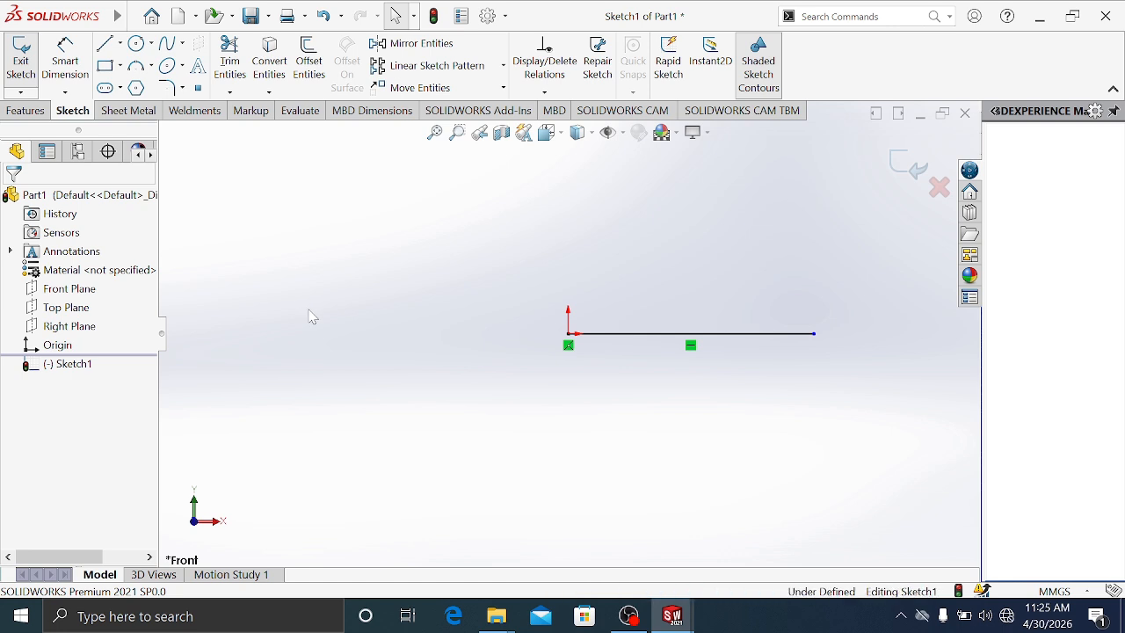
right_click_drag(310, 310, 316, 297)
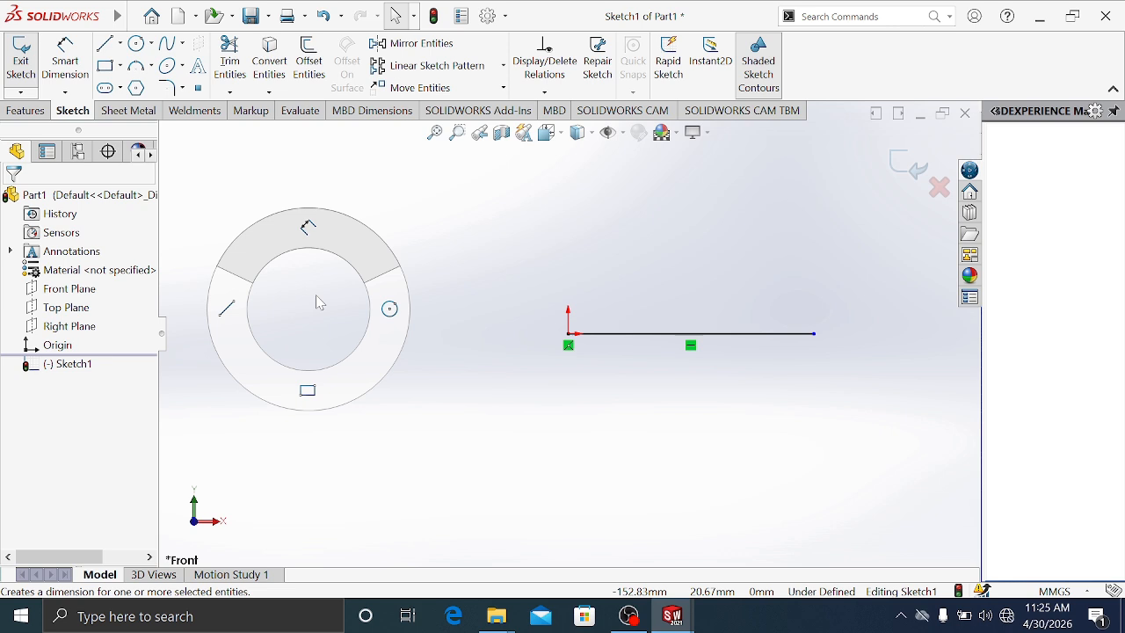
right_click_drag(315, 296, 336, 384)
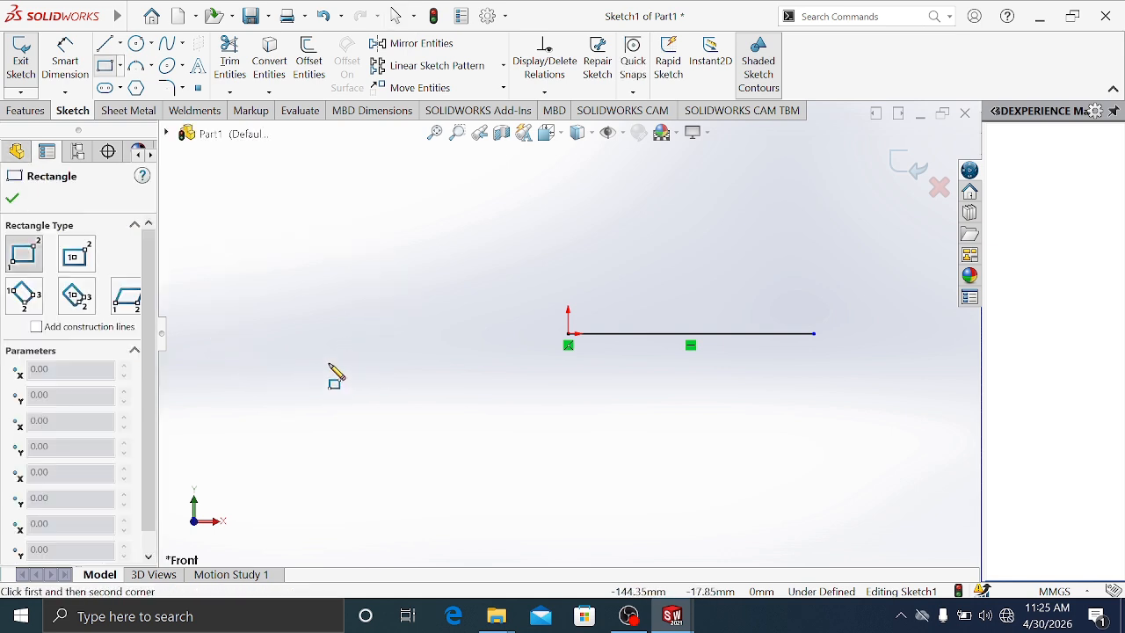
key("Escape")
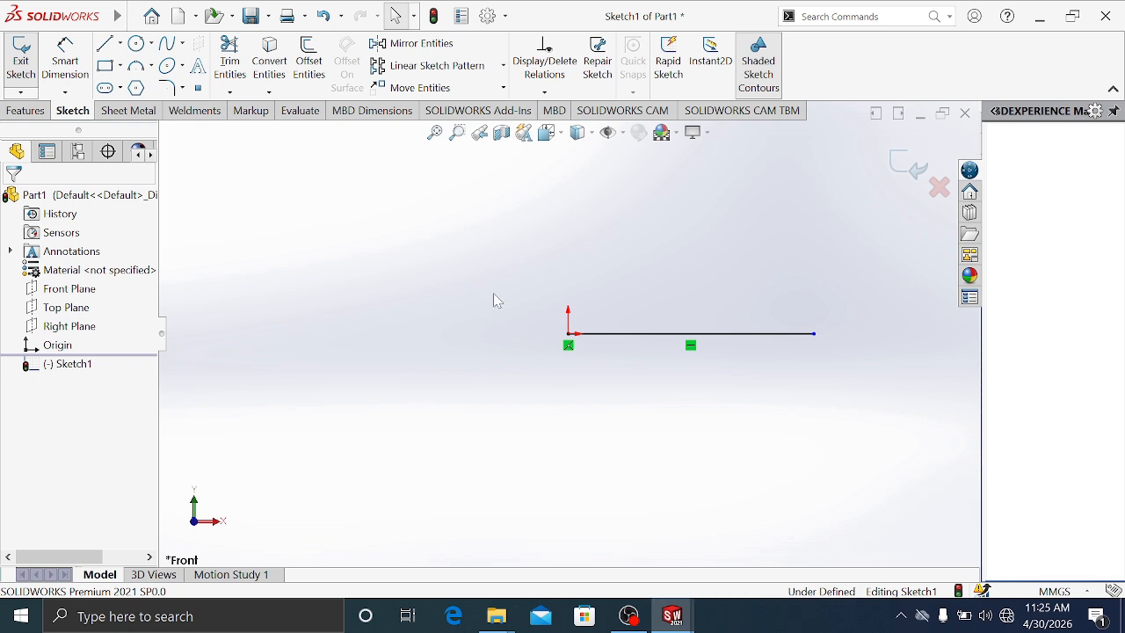
Sketch a vertical line about 96 mm long upward from the origin
right_click_drag(494, 300, 474, 301)
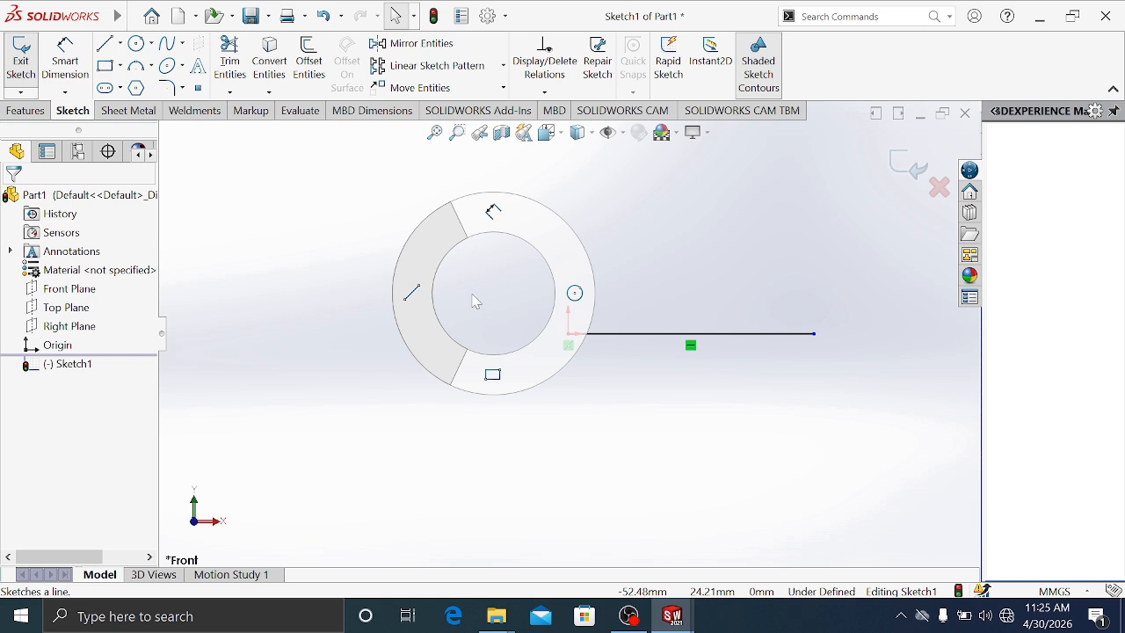
right_click_drag(474, 301, 425, 298)
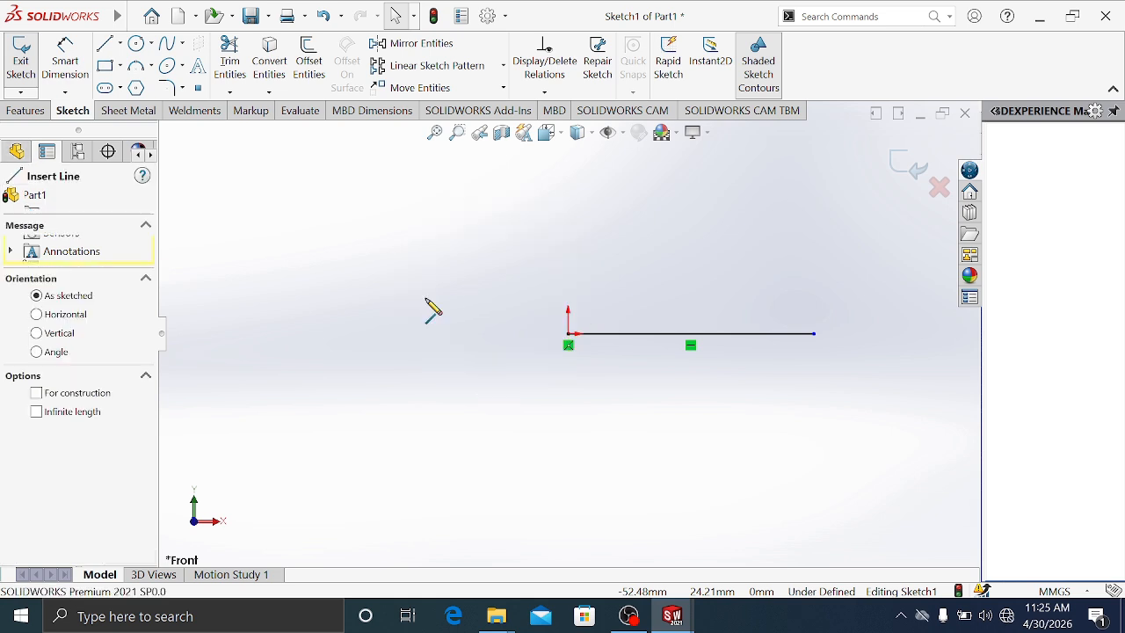
left_click(569, 330)
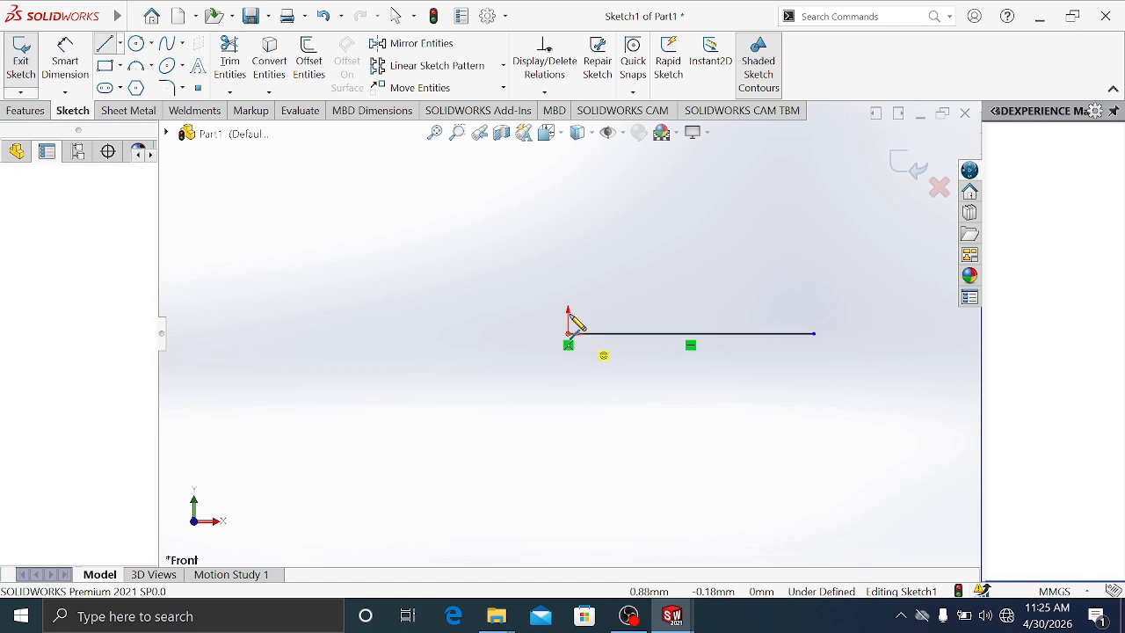
left_click(569, 175)
left_click(570, 179)
key("Escape")
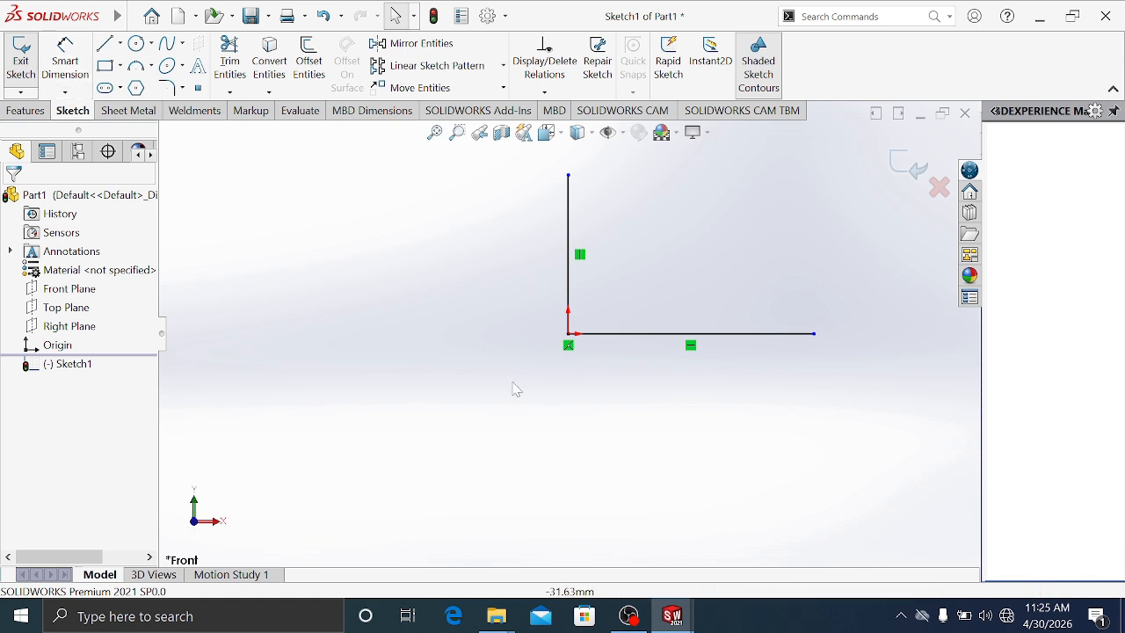
right_click_drag(504, 393, 579, 400)
left_click(687, 284)
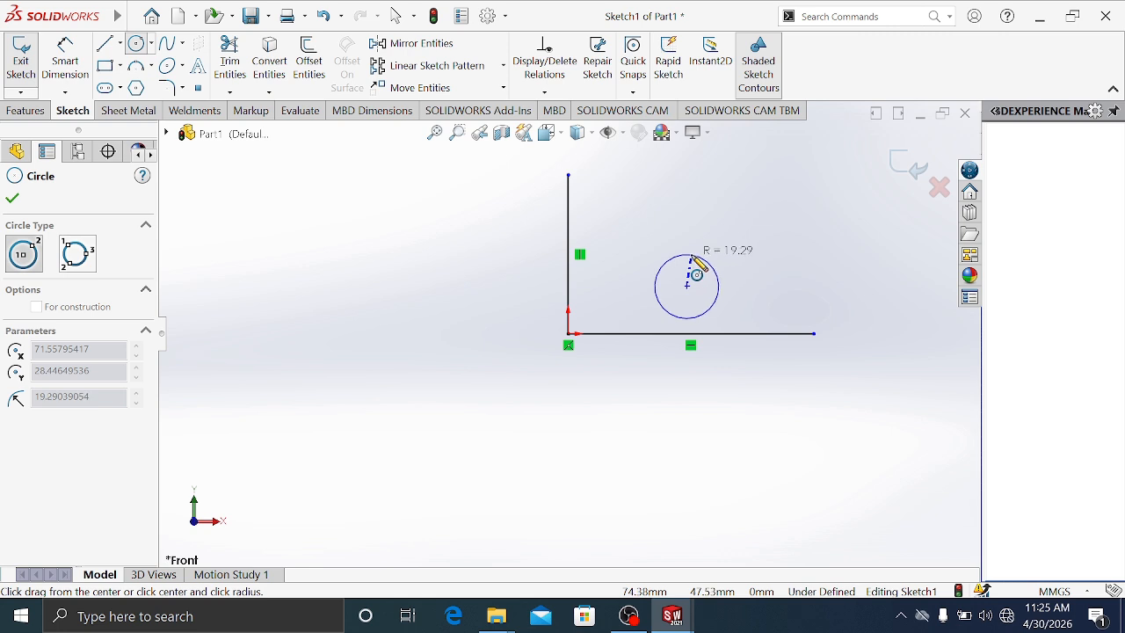
key("Escape")
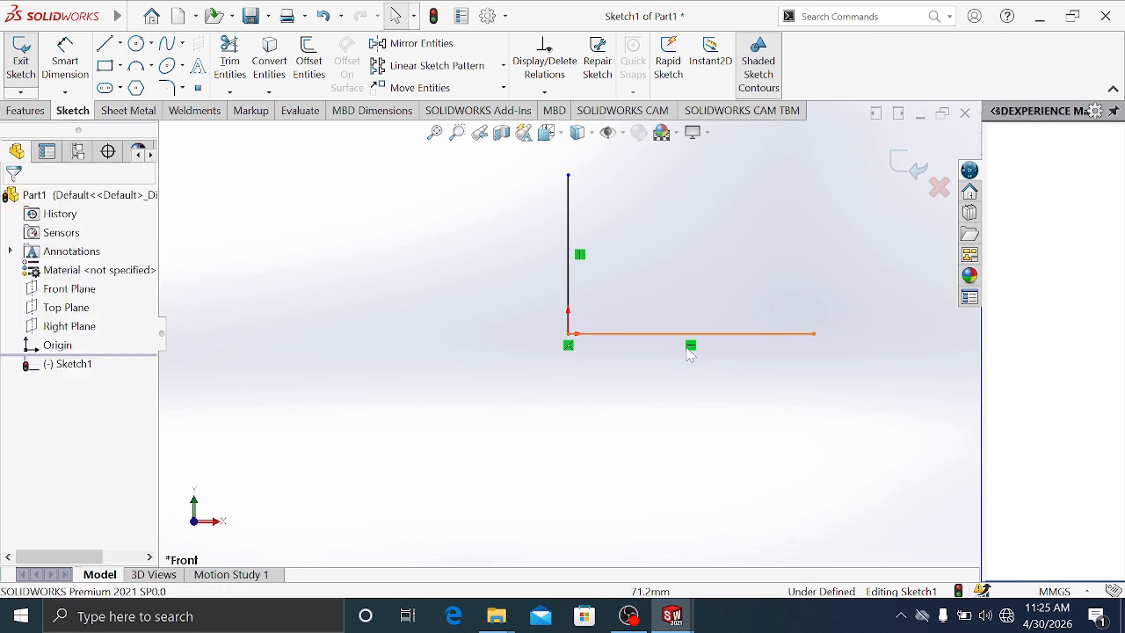
Sketch a corner rectangle about 82 by 52 mm above the horizontal line, clear of both lines
right_click_drag(667, 463, 673, 457)
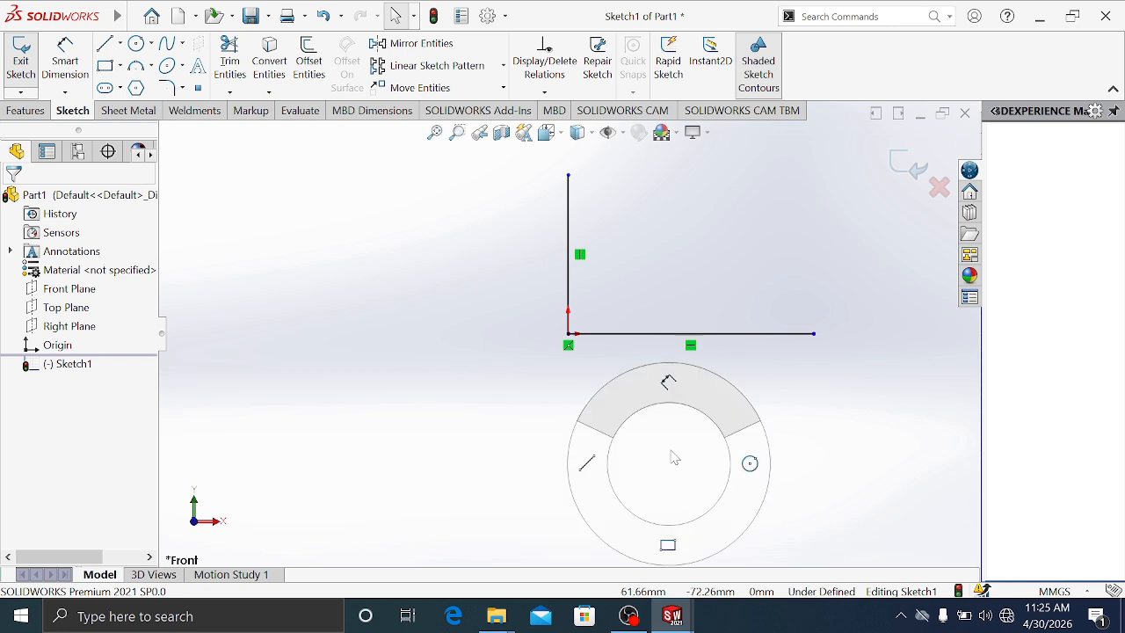
right_click_drag(673, 456, 675, 538)
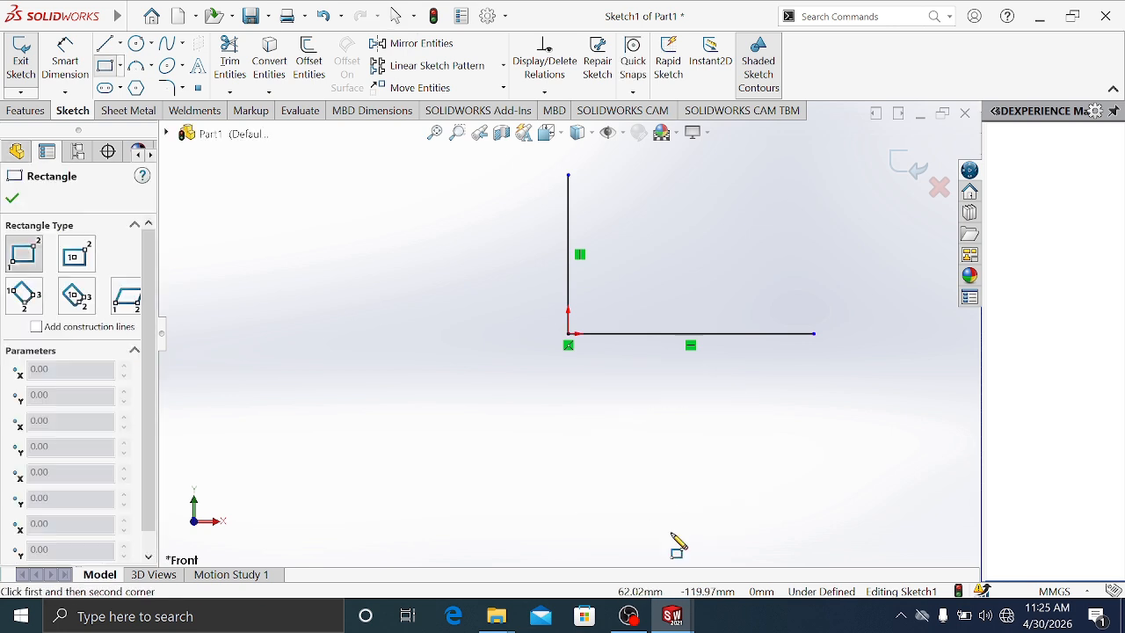
left_click(707, 257)
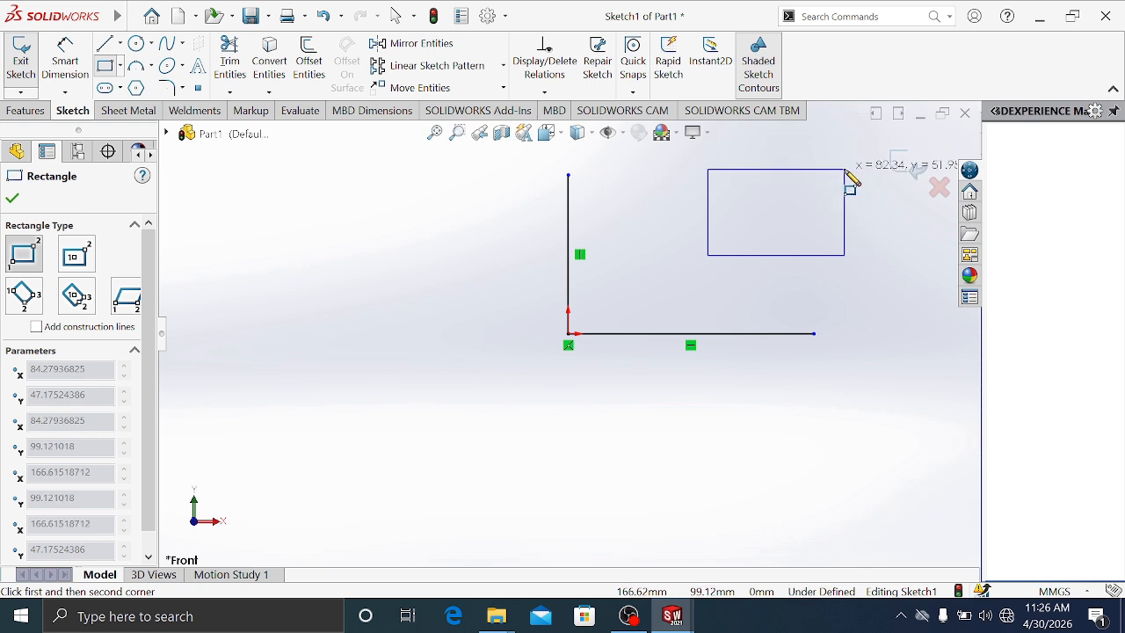
left_click(845, 170)
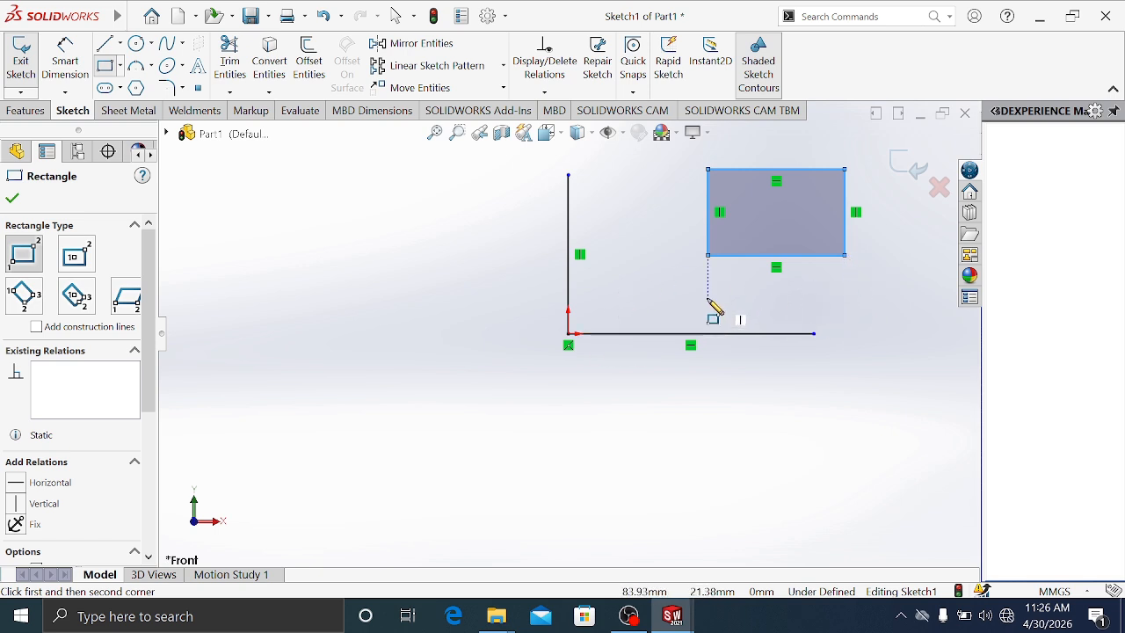
key("Escape")
Select all four lines of the rectangle and delete them from the sketch
key("z")
scroll(744, 255, "down", 3)
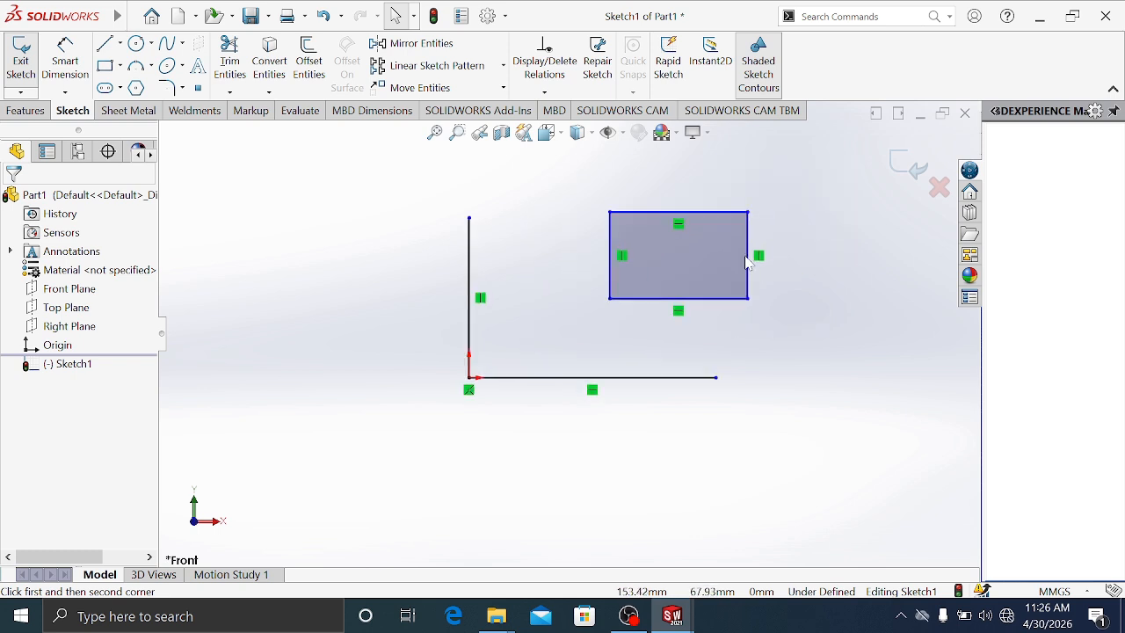
left_click_drag(769, 332, 561, 181)
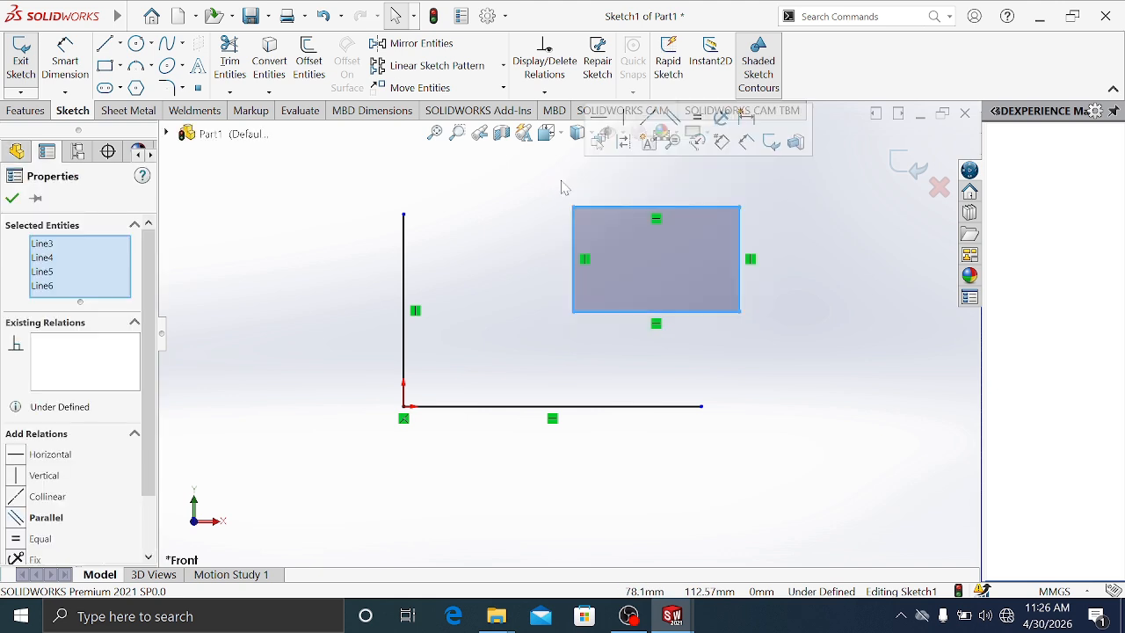
key("Delete")
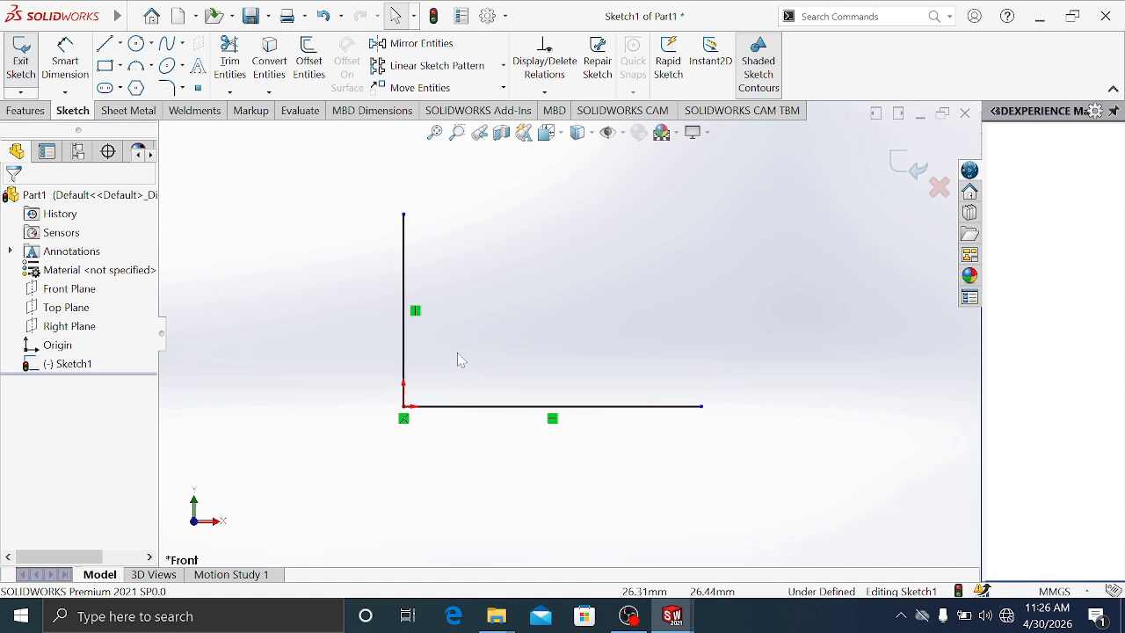
Add Smart Dimensions to the vertical and horizontal lines, accepting their lengths as drawn
left_click(73, 77)
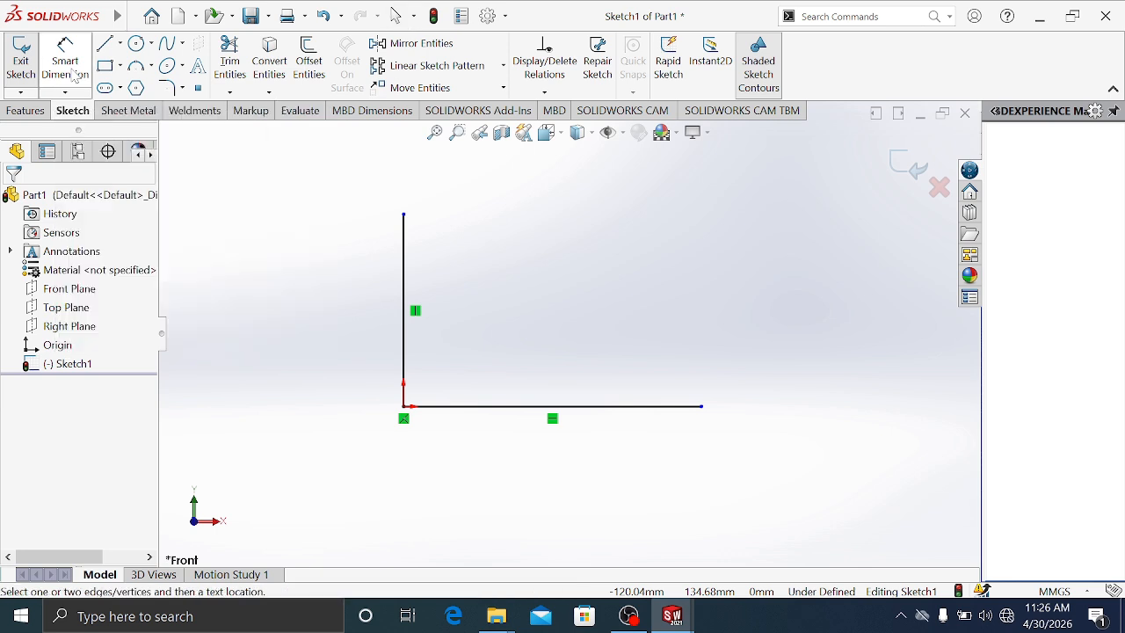
left_click(403, 281)
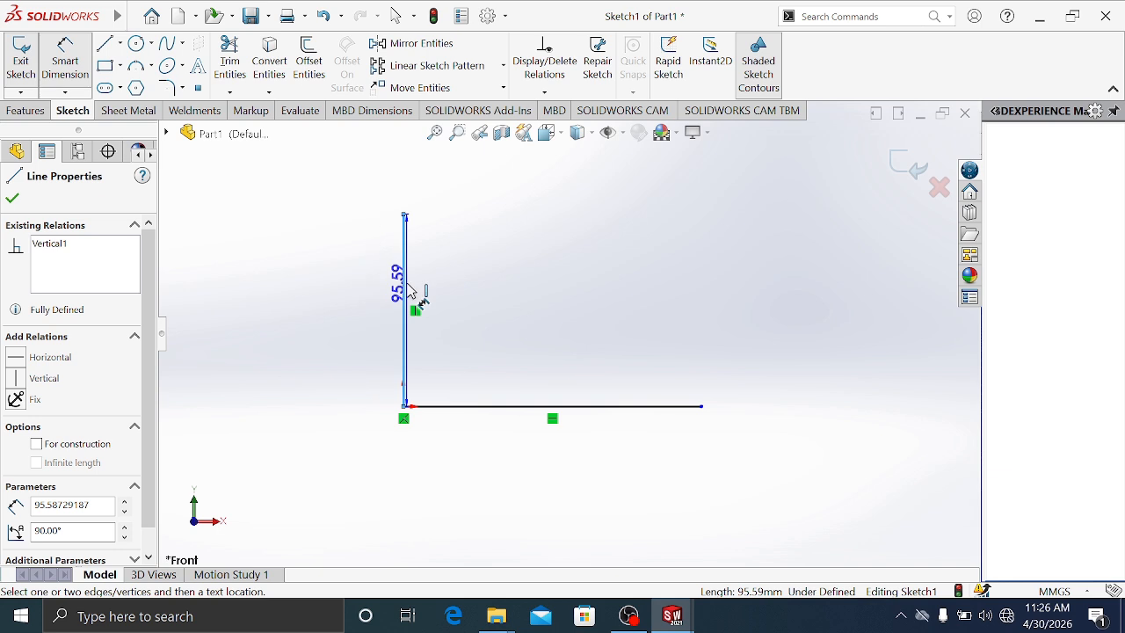
left_click(364, 295)
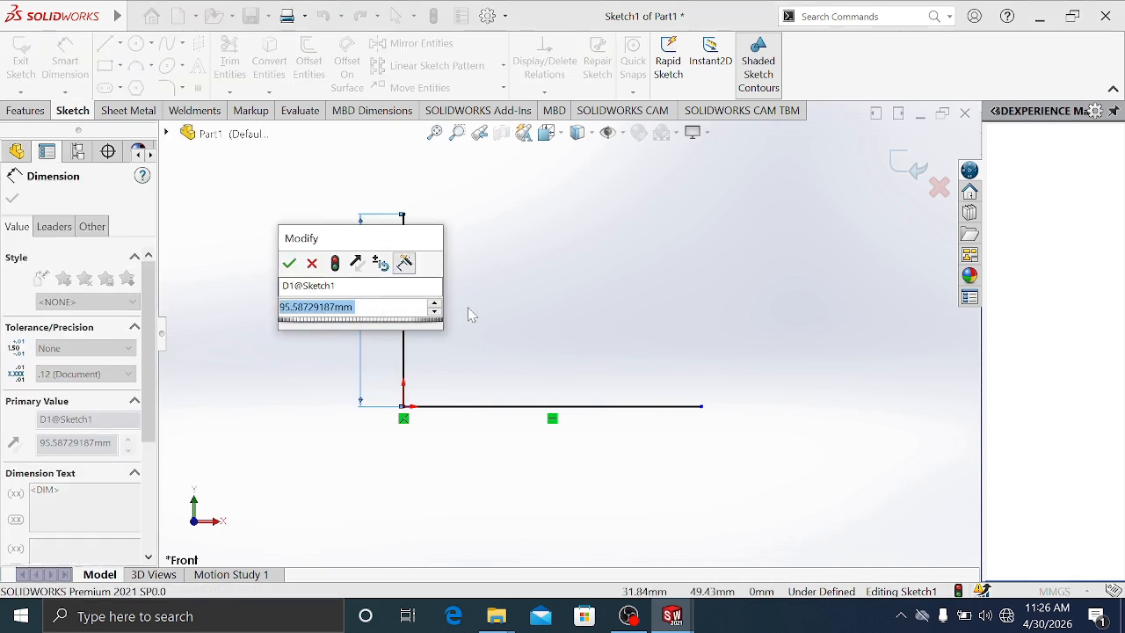
left_click(290, 261)
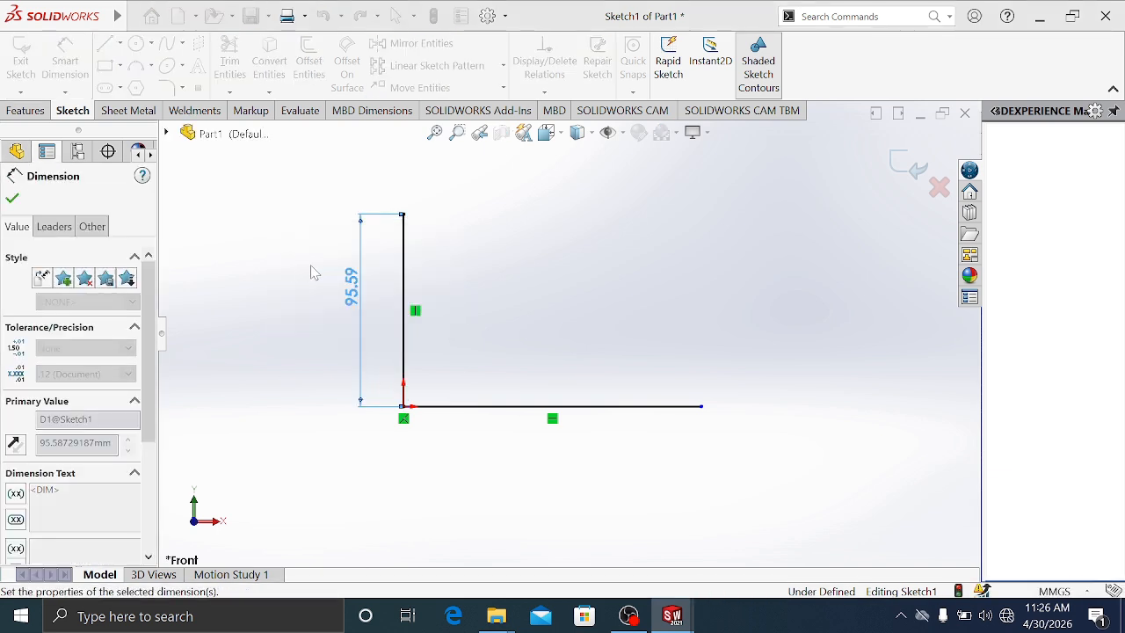
left_click(506, 406)
left_click(536, 464)
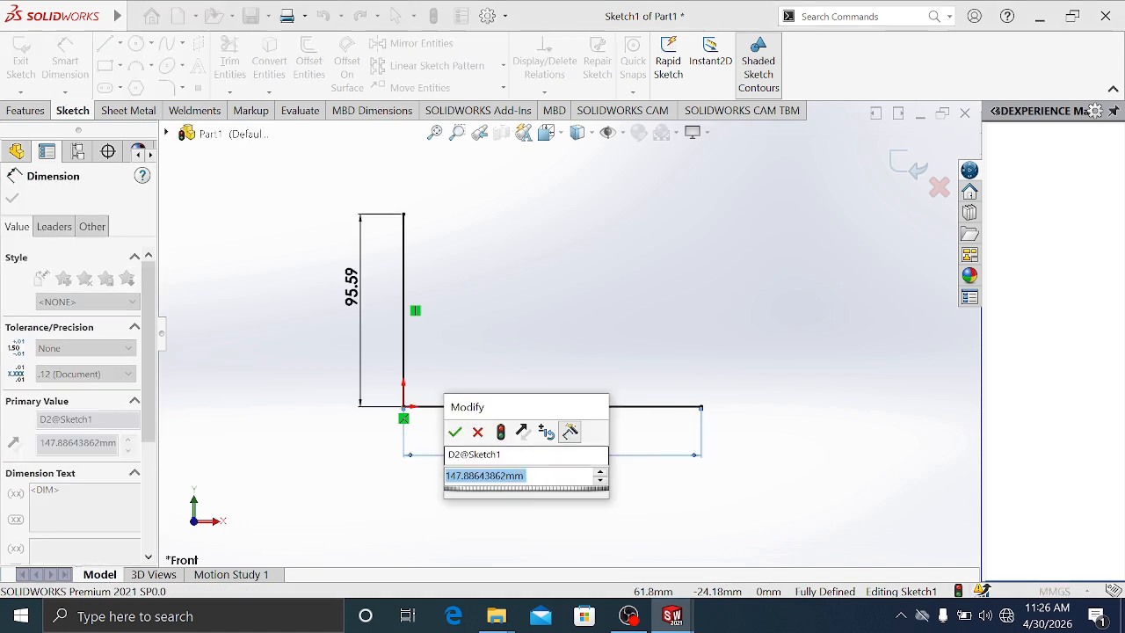
left_click(454, 431)
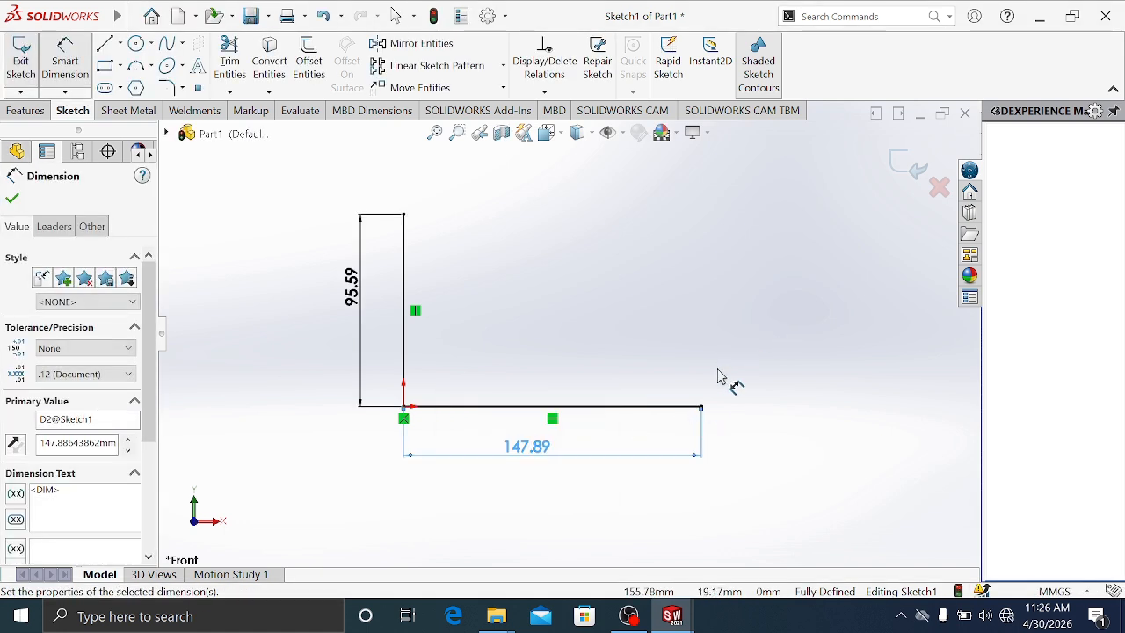
Try twice to add a redundant Smart Dimension to the vertical line, opposite its existing dimension, dismissing the driven-dimension choice each time
right_click_drag(717, 378, 730, 285)
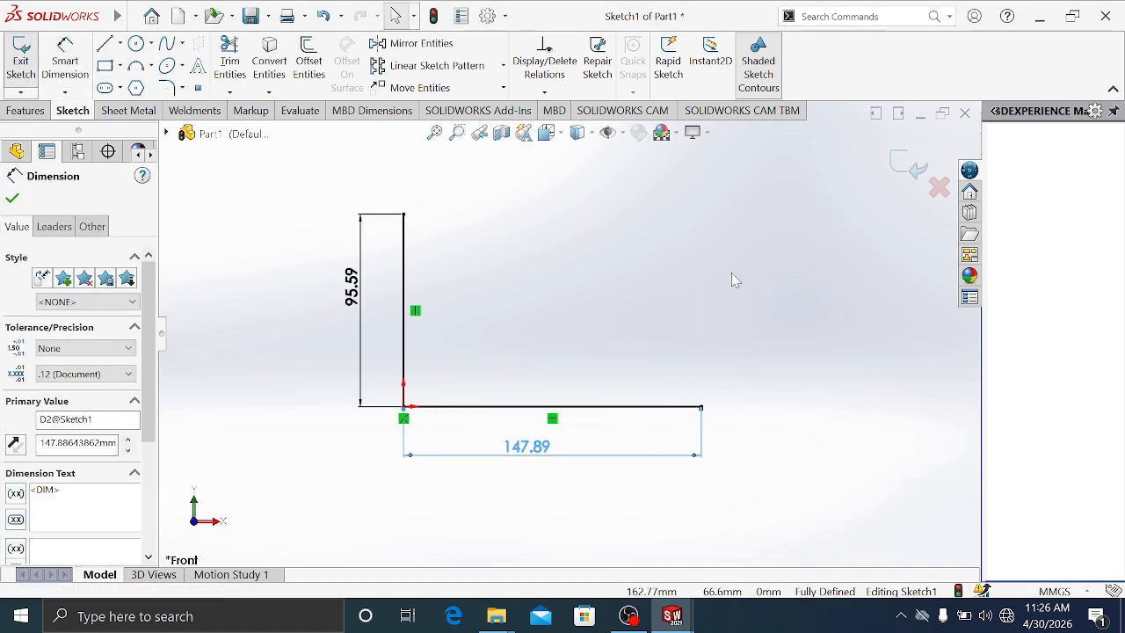
right_click_drag(589, 328, 601, 267)
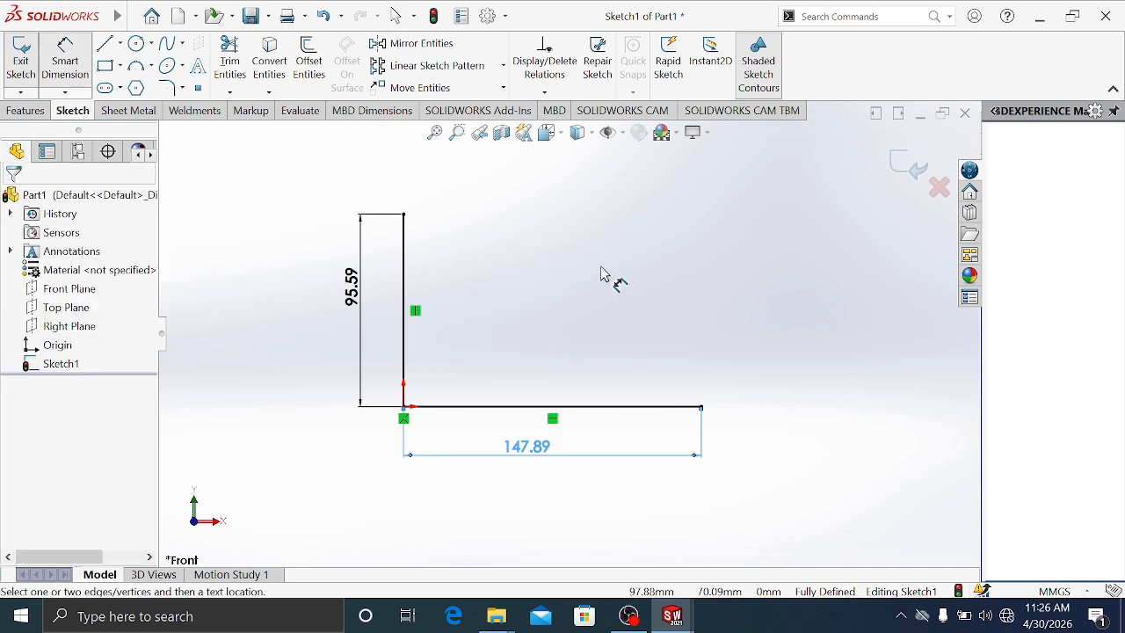
left_click(406, 268)
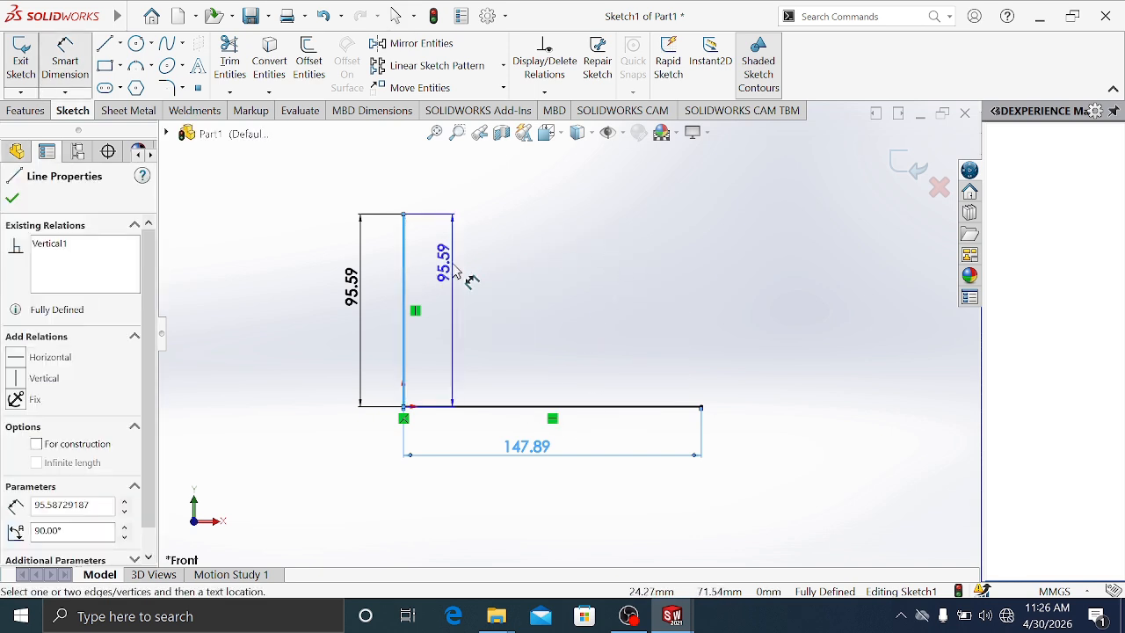
left_click(454, 273)
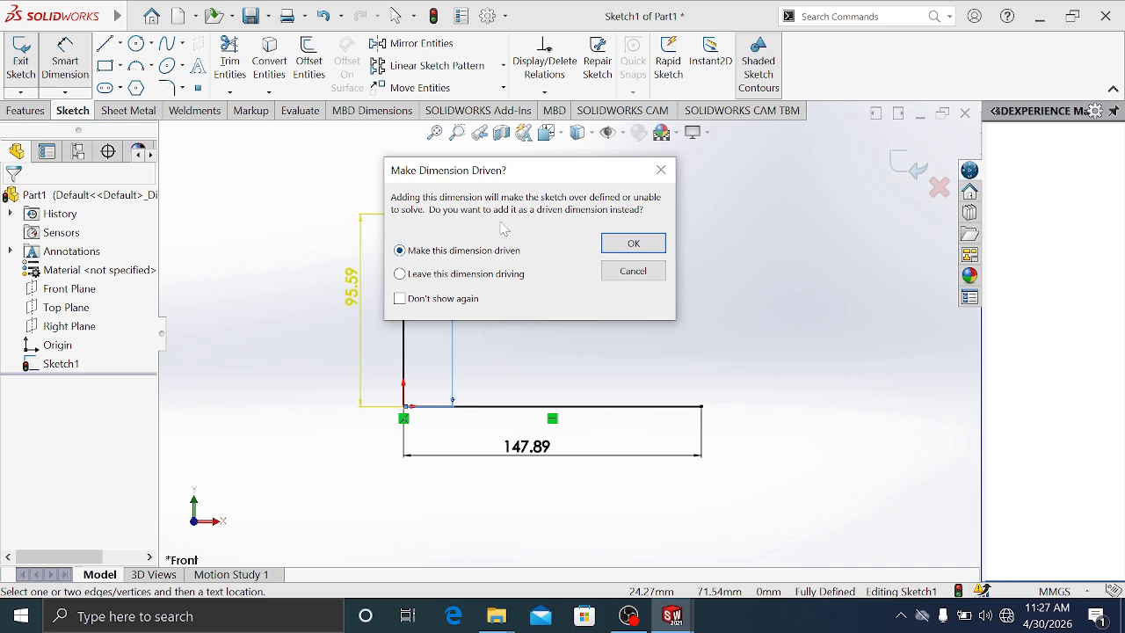
left_click(661, 170)
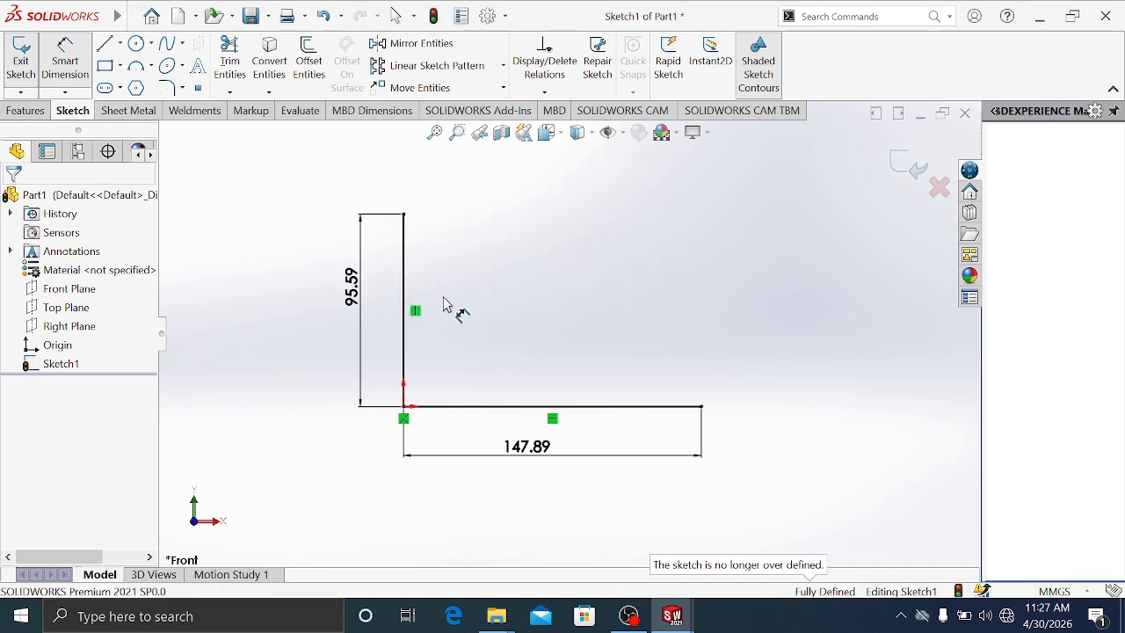
left_click(406, 310)
left_click(451, 304)
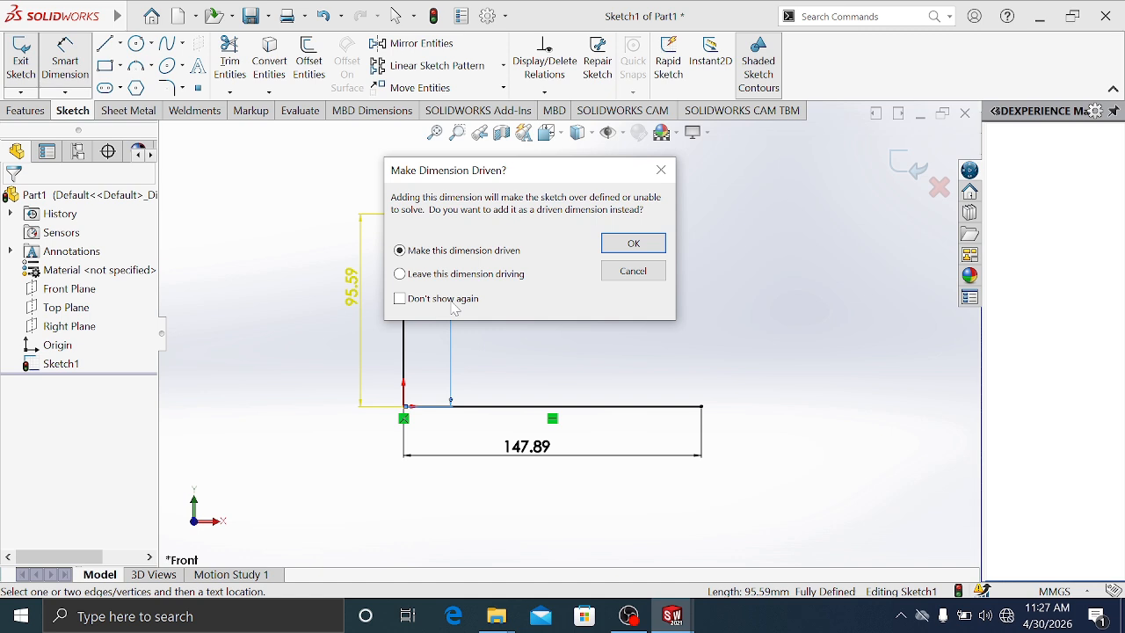
left_click(661, 170)
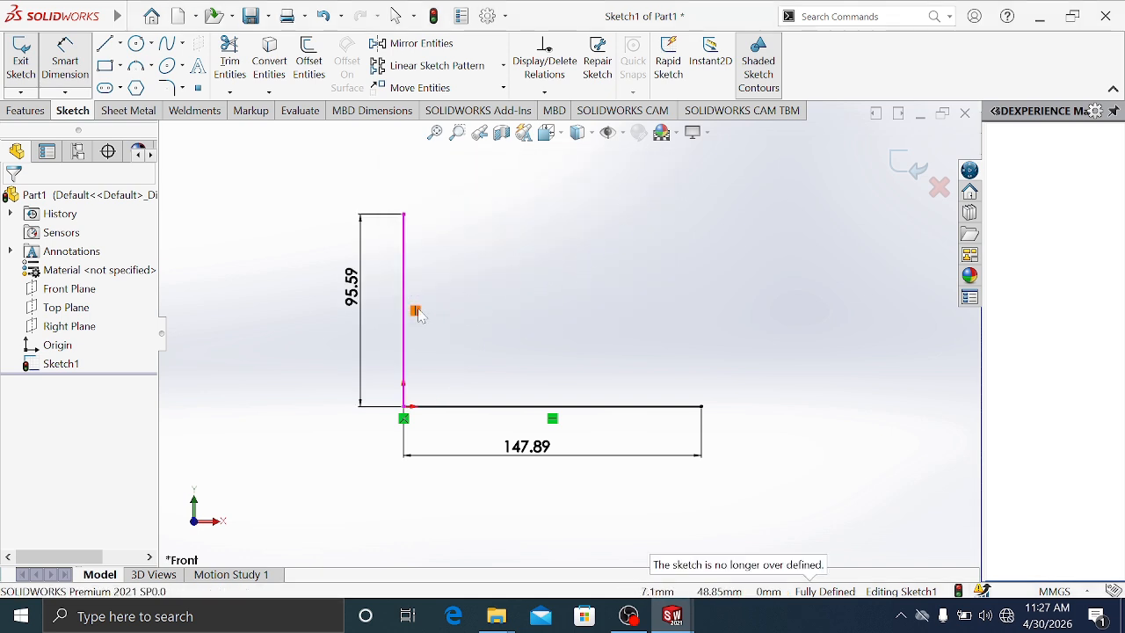